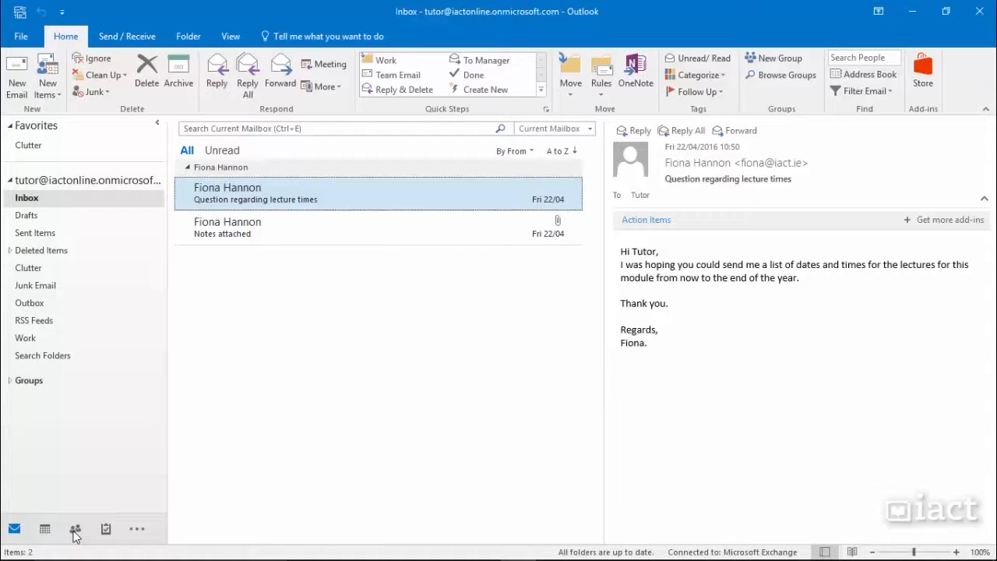
Step: Switch from the Inbox to the Contacts folder shown as business cards
left_click(74, 533)
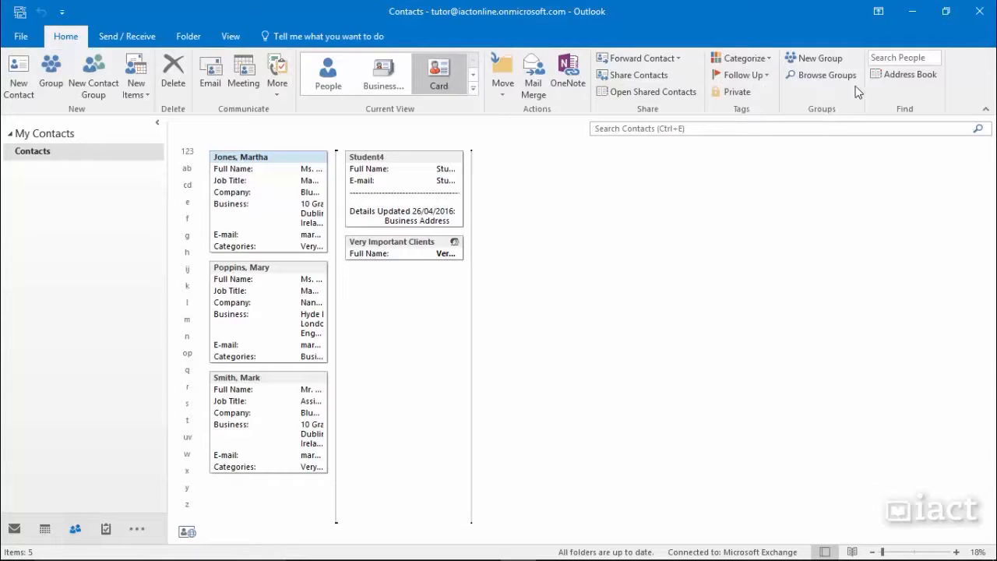
Step: Start a new blank contact and move its window higher on screen
left_click(11, 95)
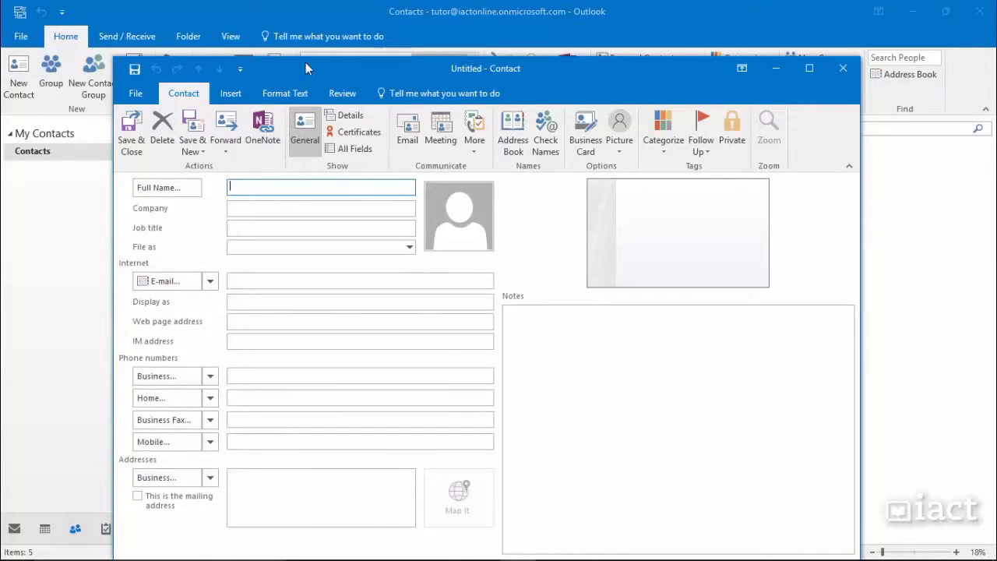
left_click_drag(305, 77, 304, 24)
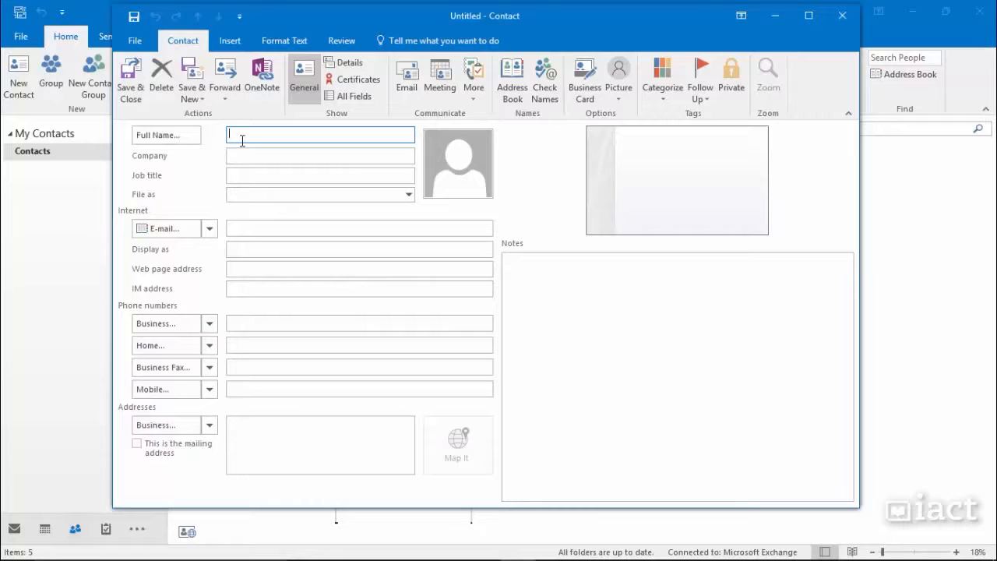
Step: Enter the contact's full name and try the File as options, keeping surname, first name
left_click(236, 156)
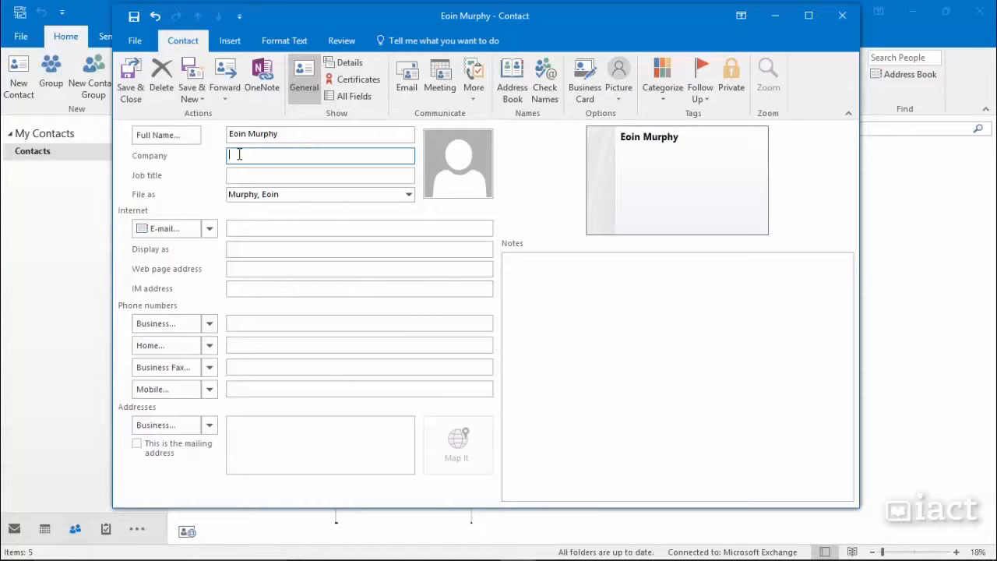
left_click(240, 173)
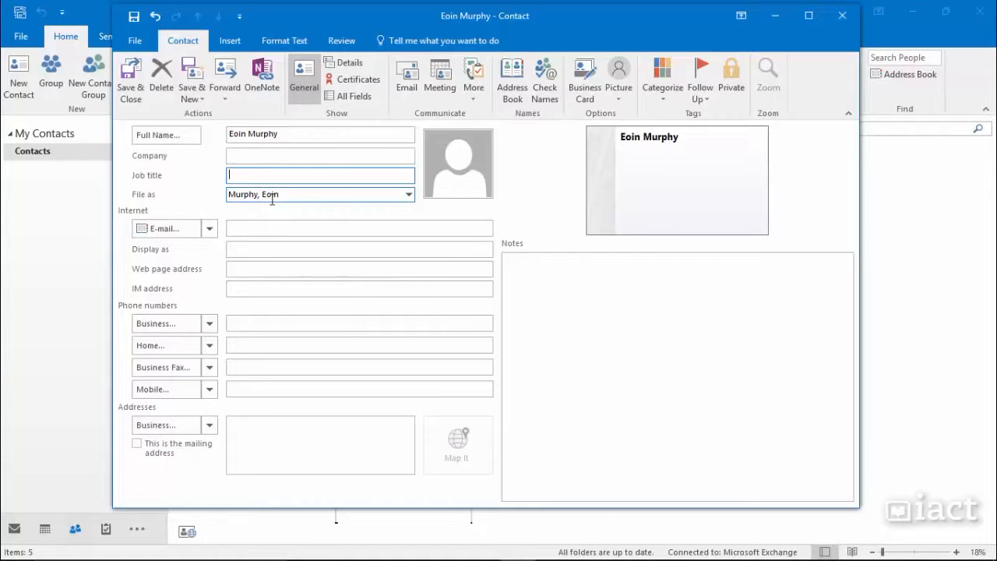
left_click(409, 195)
left_click(409, 196)
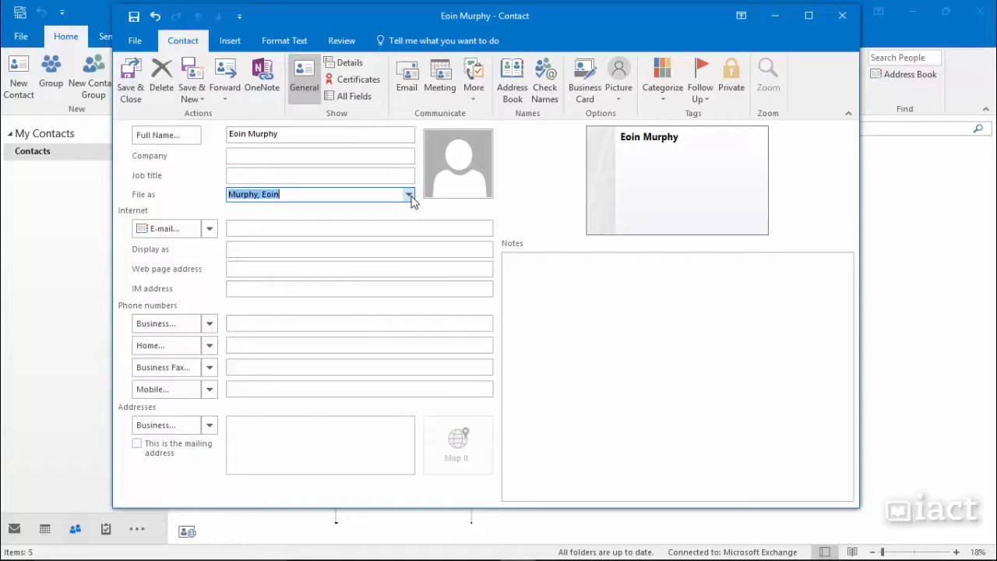
left_click(405, 197)
left_click(242, 218)
left_click(408, 194)
left_click(354, 207)
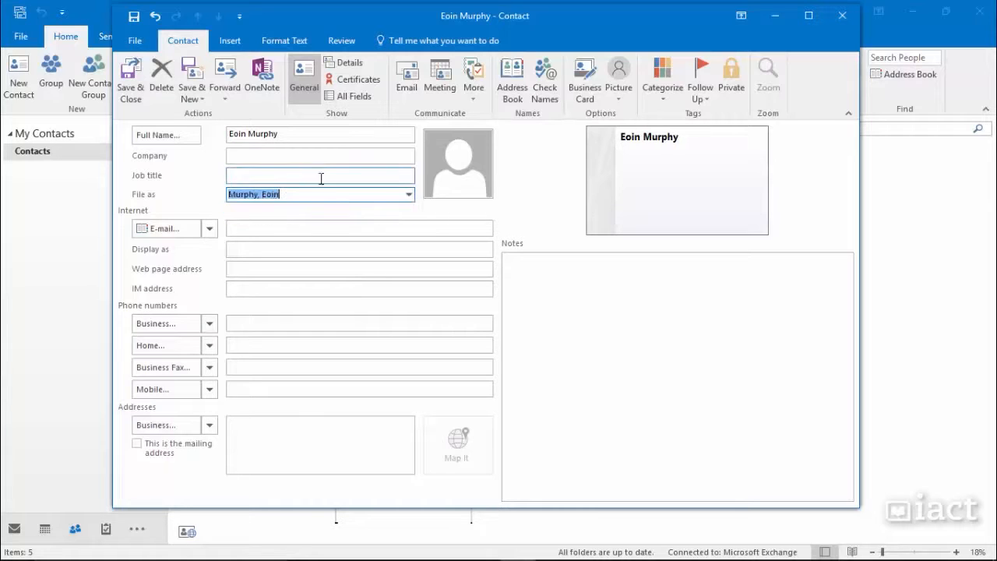
Step: Enter IACT as the company, keeping surname-first filing
left_click(295, 157)
type("IAC")
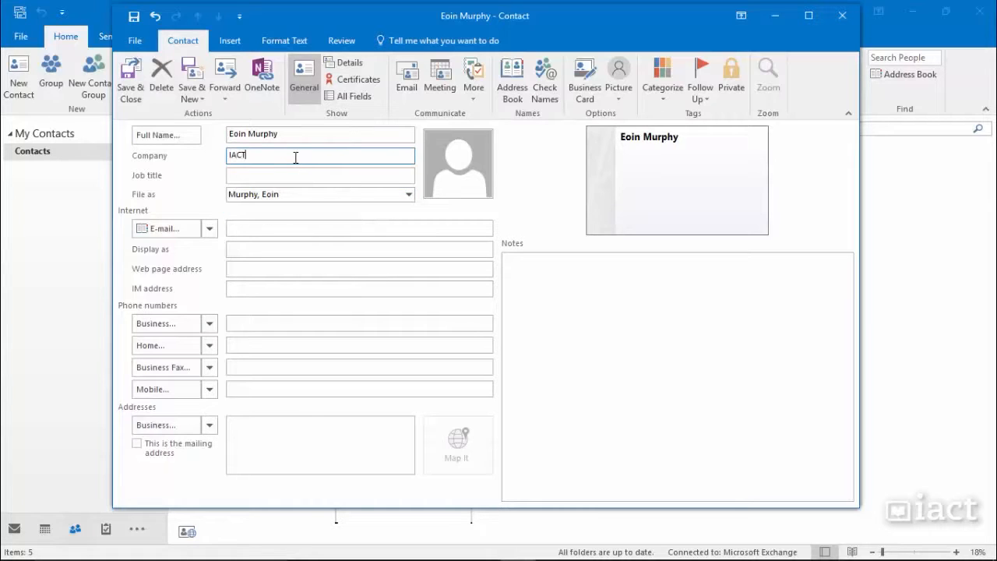
type("T")
left_click(283, 173)
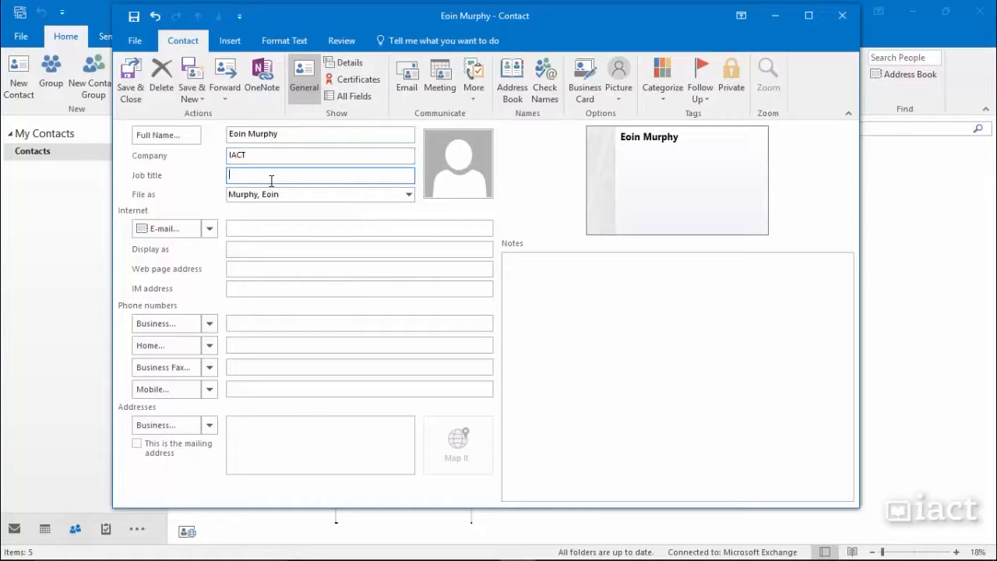
left_click(408, 196)
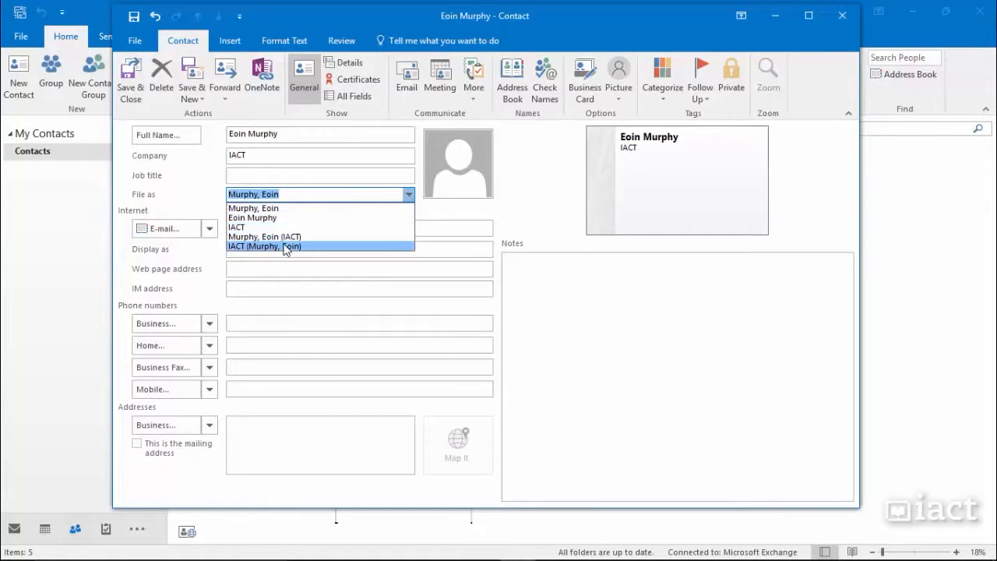
left_click(414, 197)
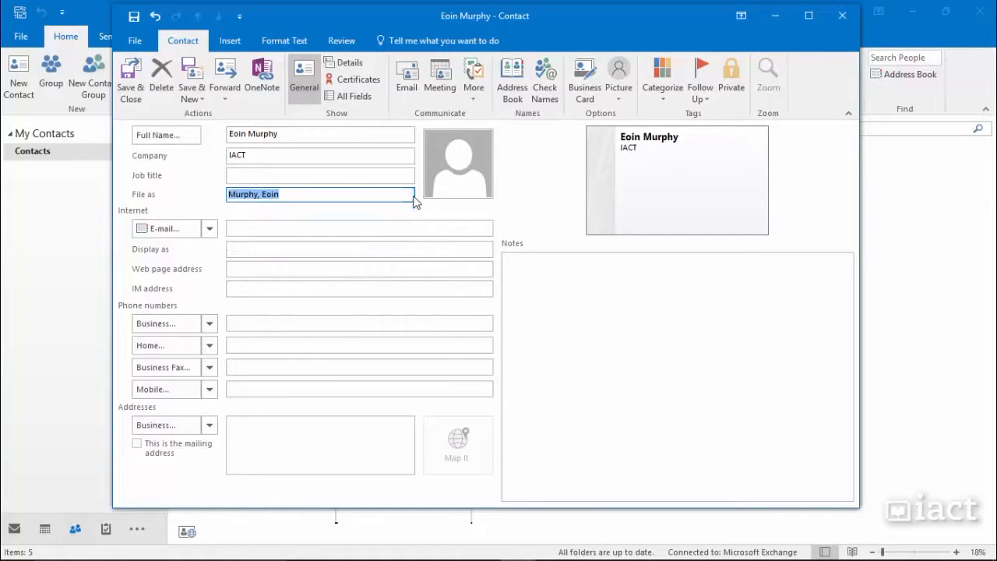
left_click(282, 227)
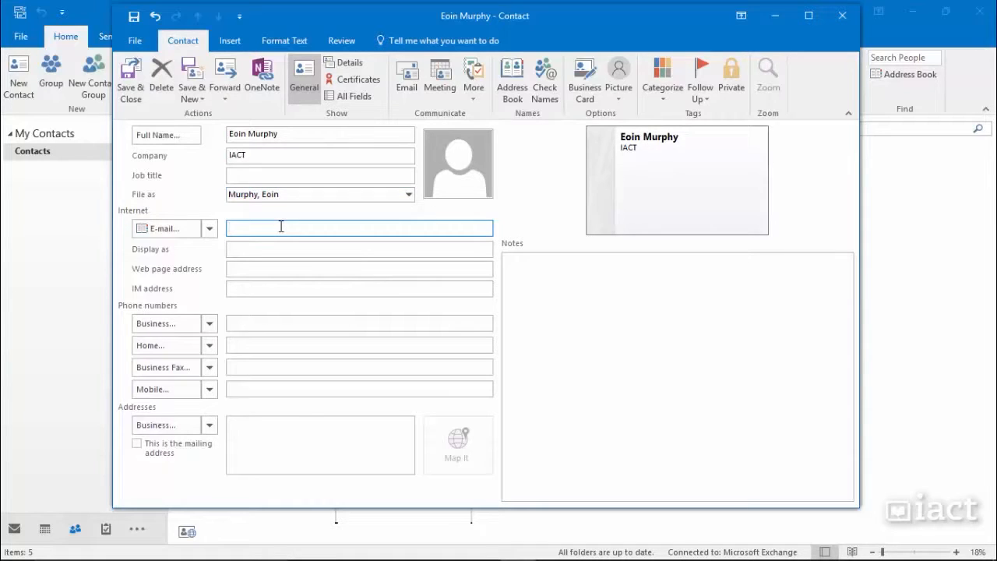
Step: Enter the contact's first e-mail address so Display as fills in automatically
left_click(279, 246)
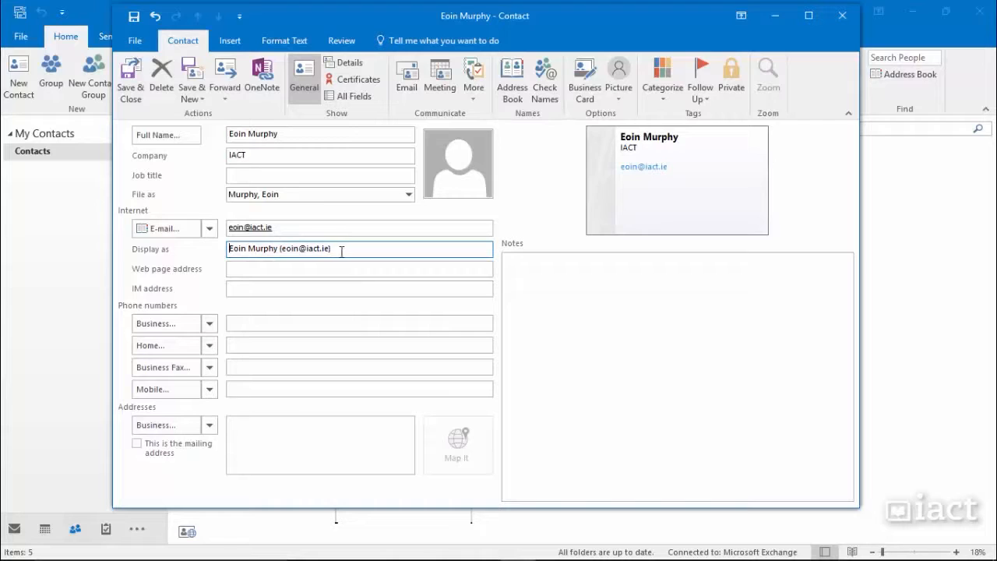
left_click(278, 268)
left_click(278, 268)
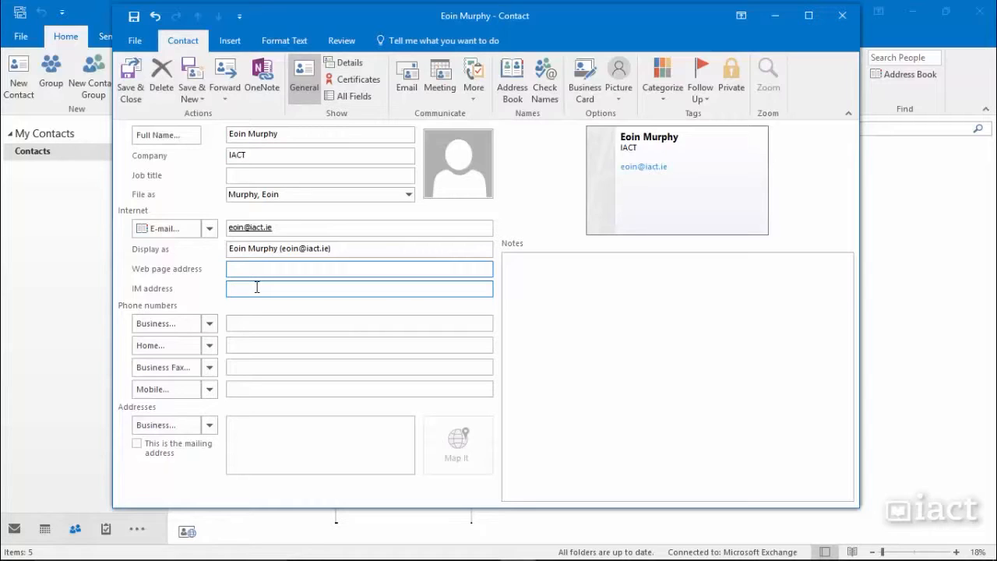
left_click(257, 288)
left_click(242, 321)
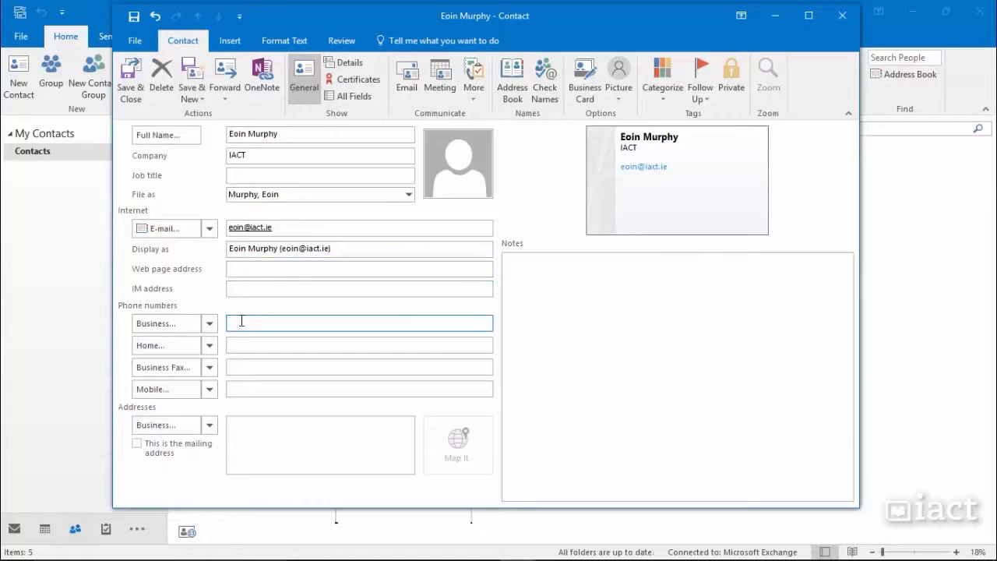
left_click(238, 343)
left_click(242, 363)
left_click(243, 385)
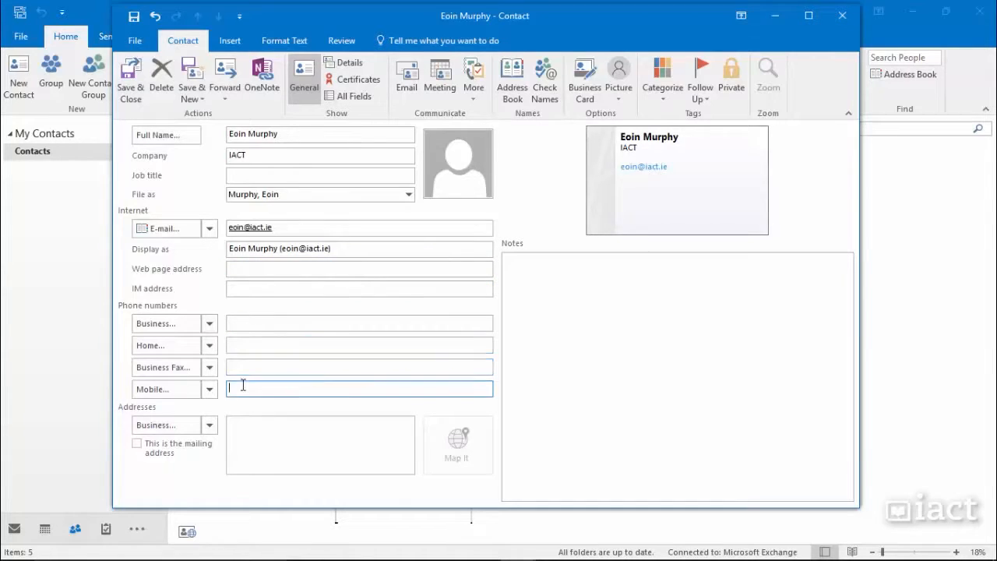
left_click(254, 429)
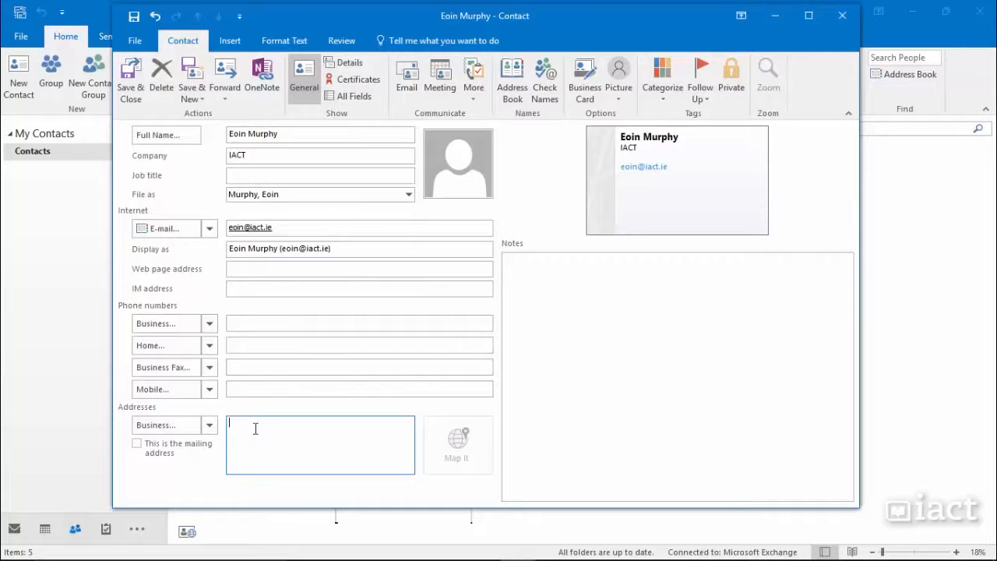
Step: Switch the e-mail field to the E-mail 2 slot
left_click(209, 229)
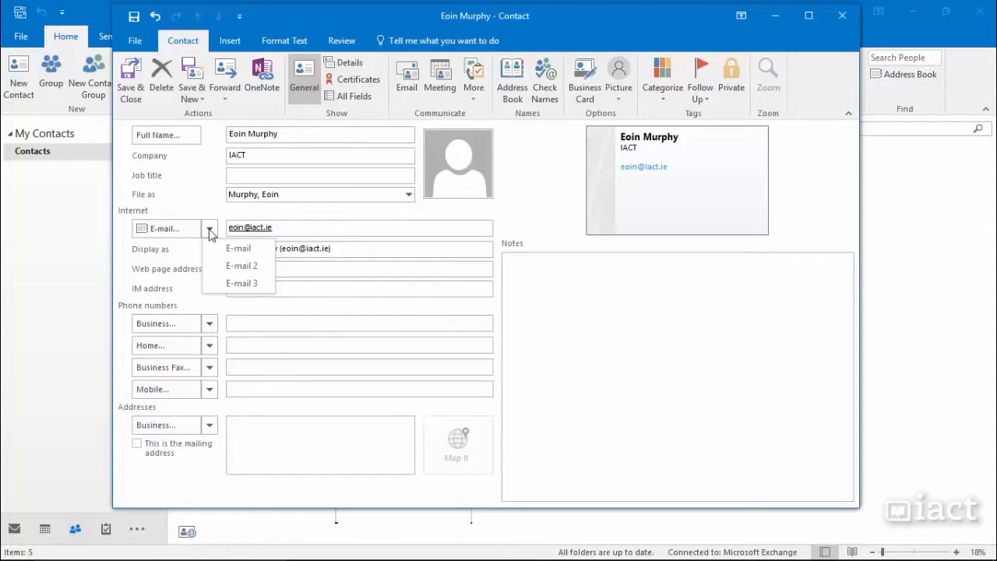
left_click(287, 226)
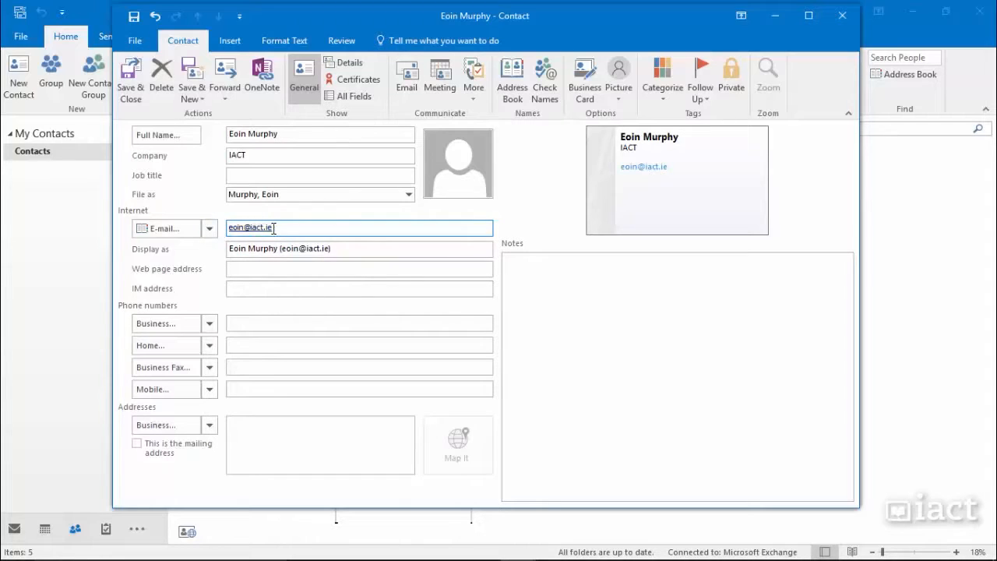
left_click(209, 228)
left_click(226, 263)
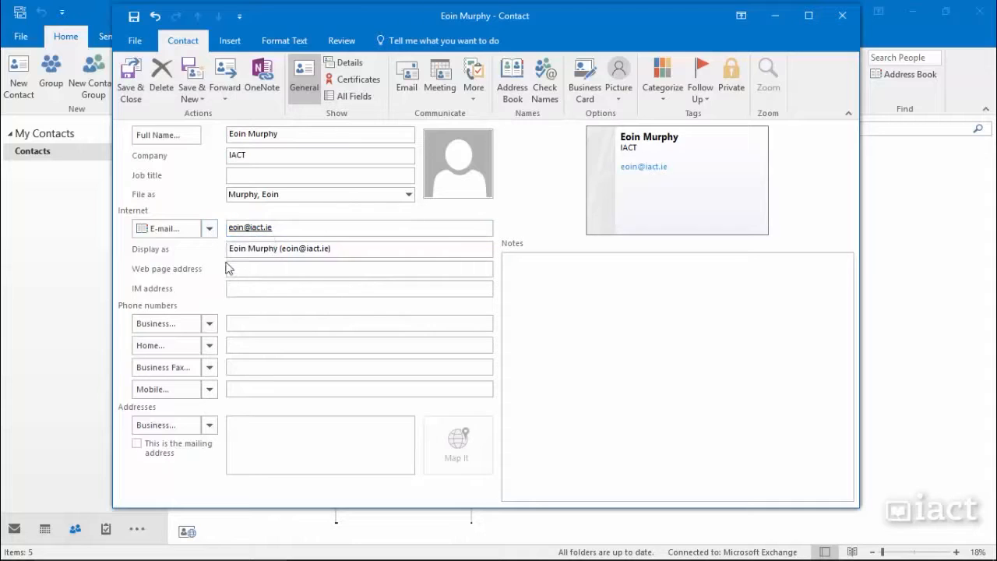
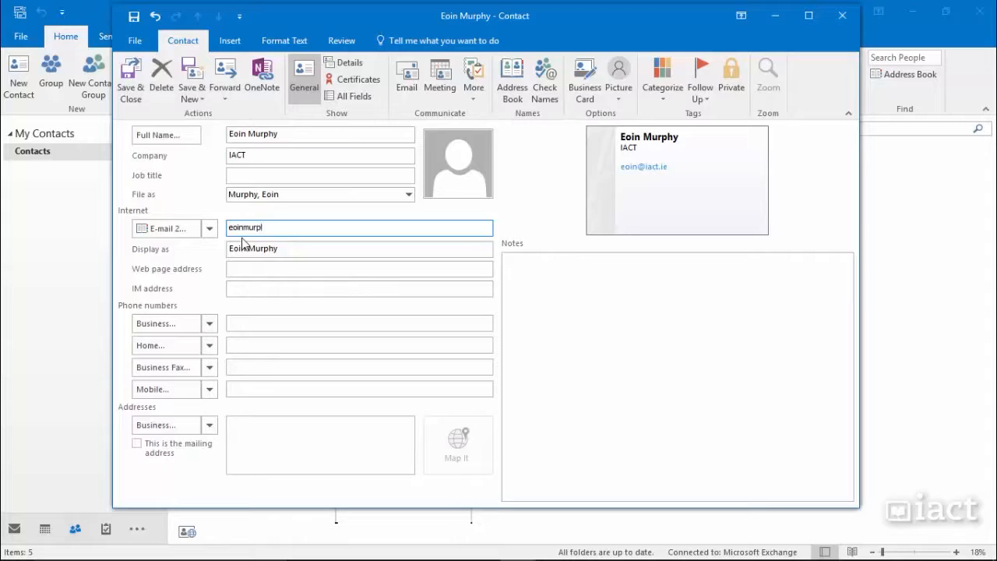
Step: Enter the contact's second e-mail address in E-mail 2 and check both slots
left_click(285, 249)
left_click(208, 229)
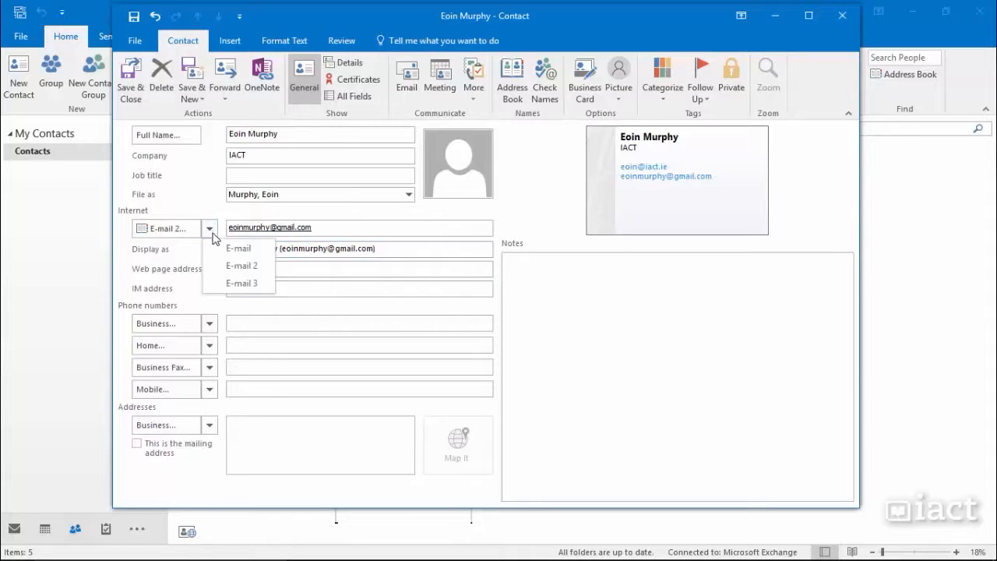
left_click(217, 248)
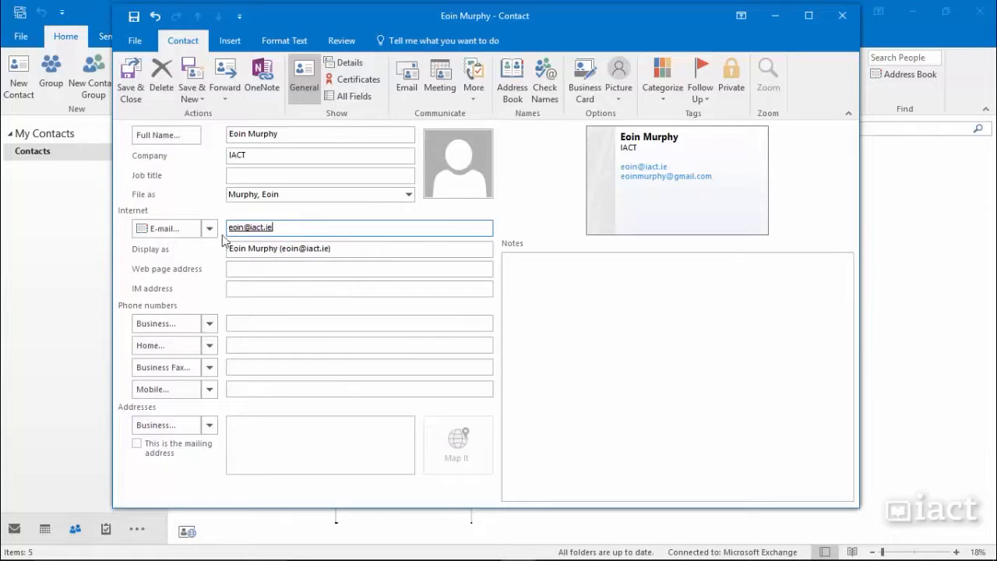
left_click(209, 229)
left_click(236, 263)
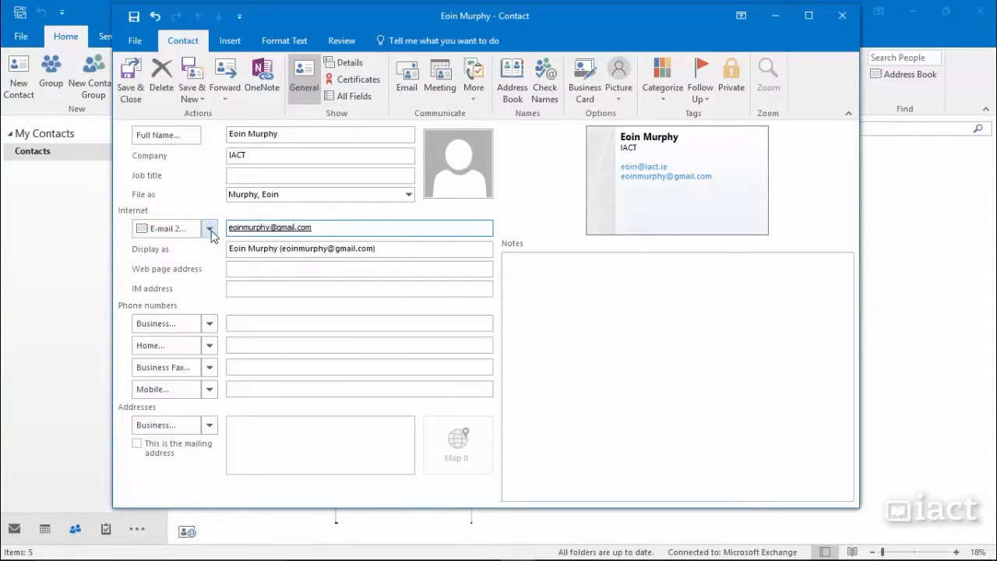
left_click(237, 322)
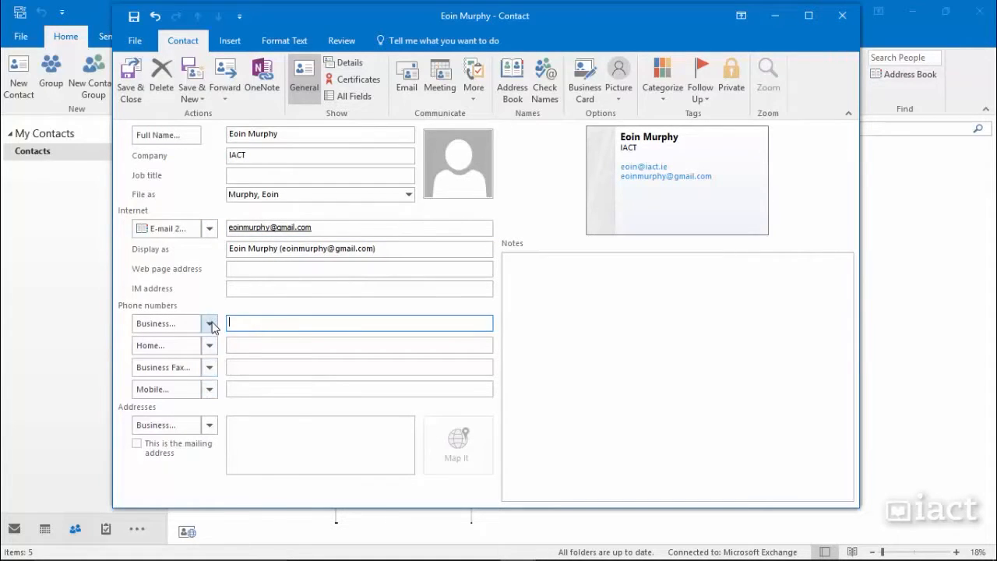
Step: Label the phone numbers Business, Business 2, Assistant and Mobile, keeping the address as Business
left_click(209, 322)
left_click(216, 250)
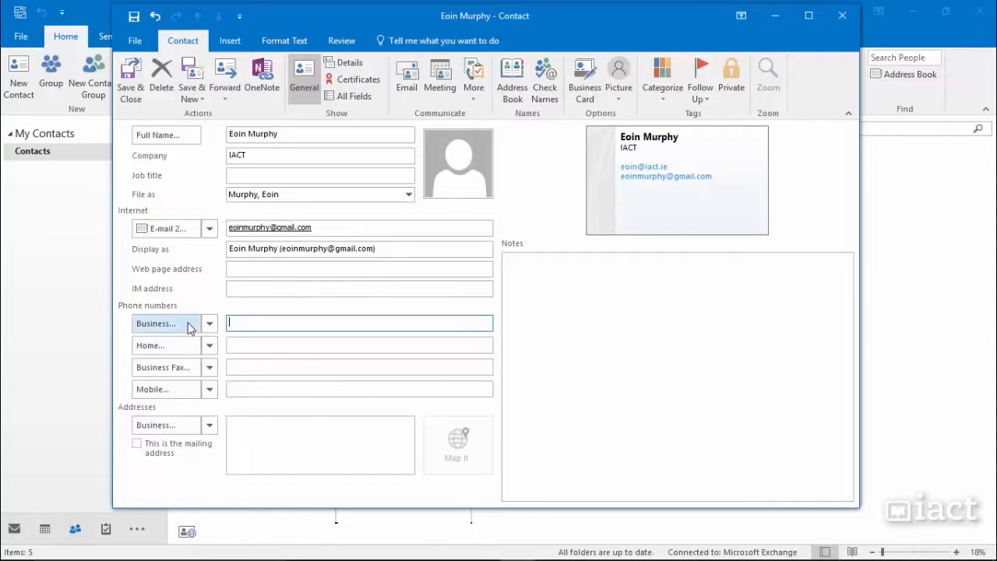
left_click(209, 346)
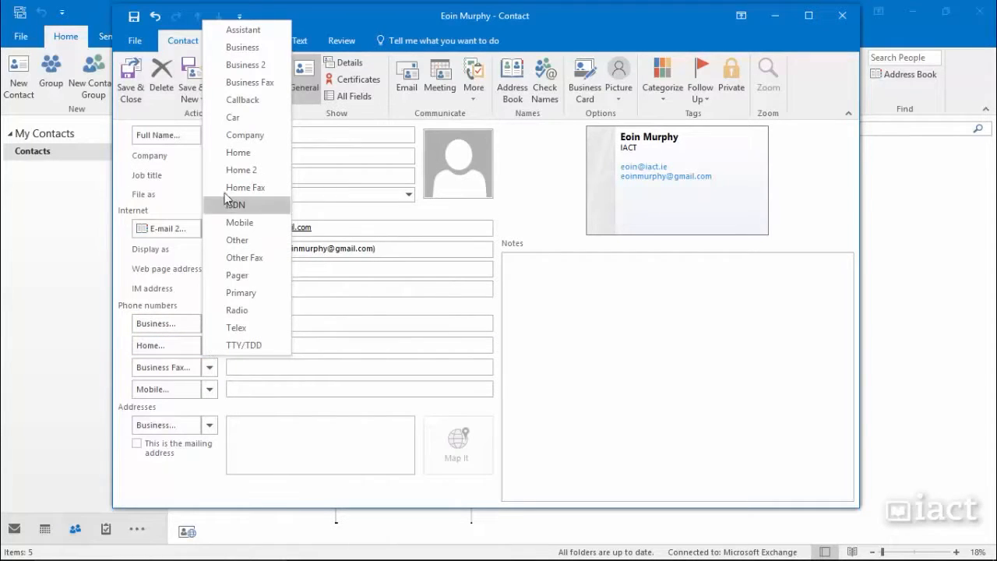
left_click(238, 64)
left_click(208, 370)
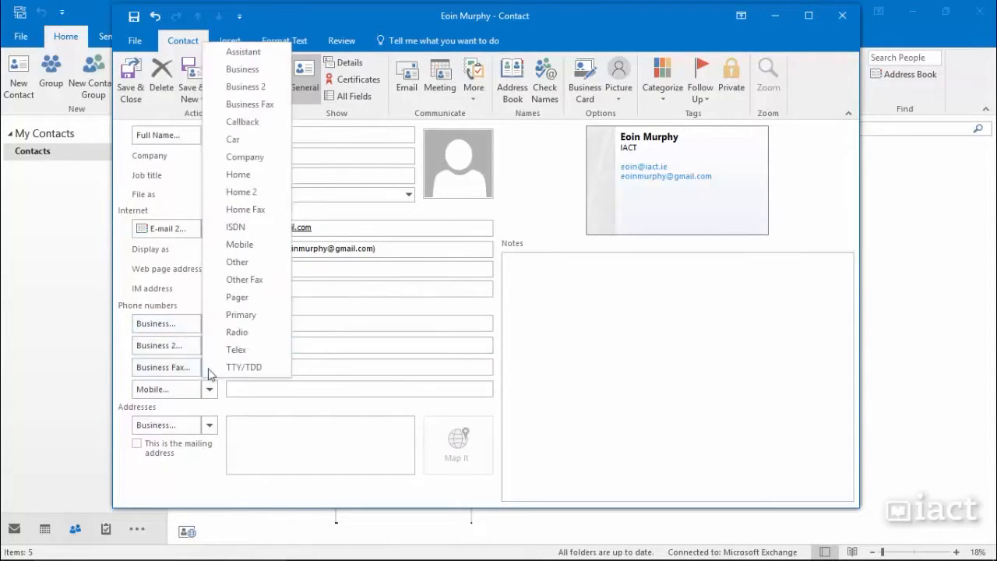
left_click(242, 52)
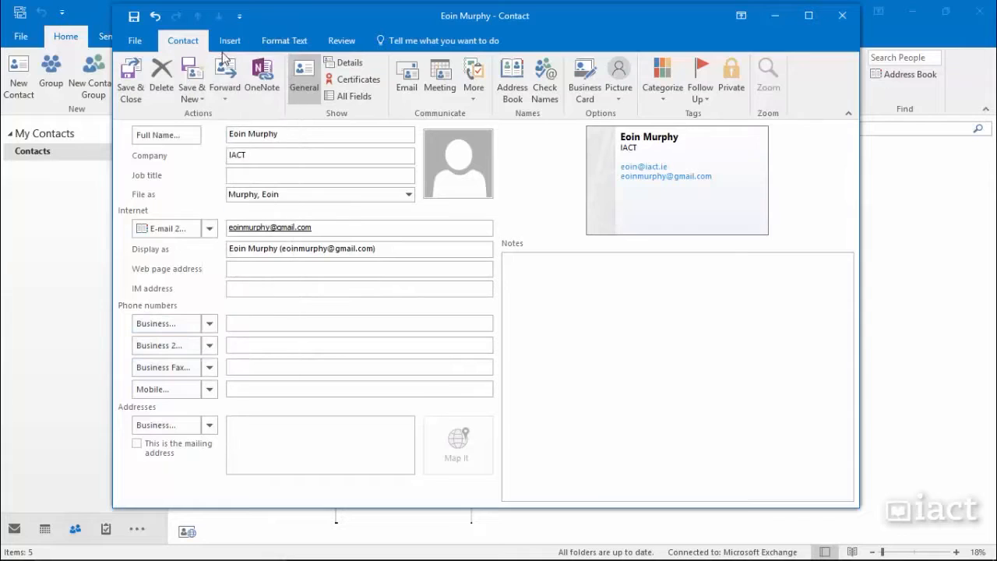
left_click(212, 394)
left_click(392, 386)
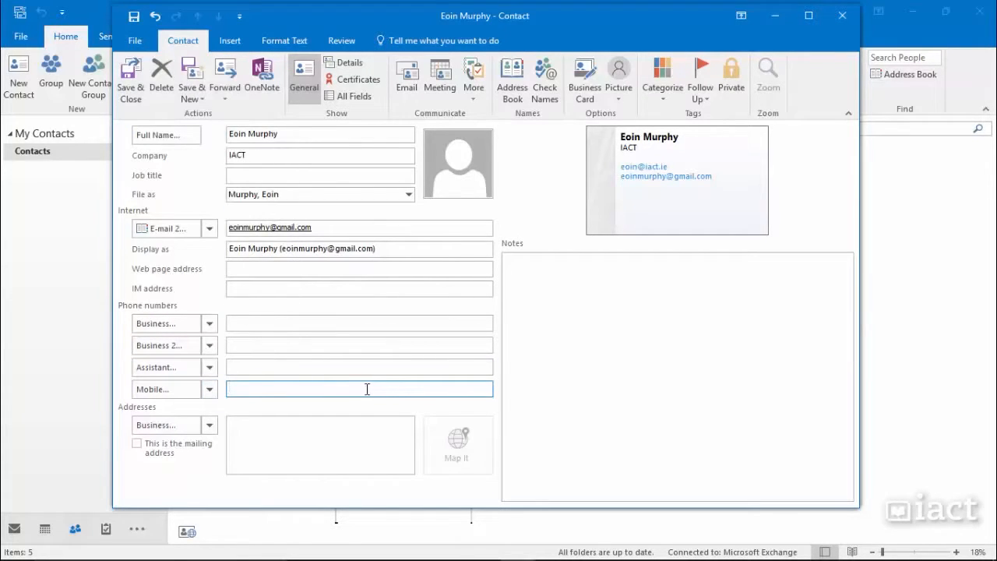
left_click(246, 444)
left_click(208, 425)
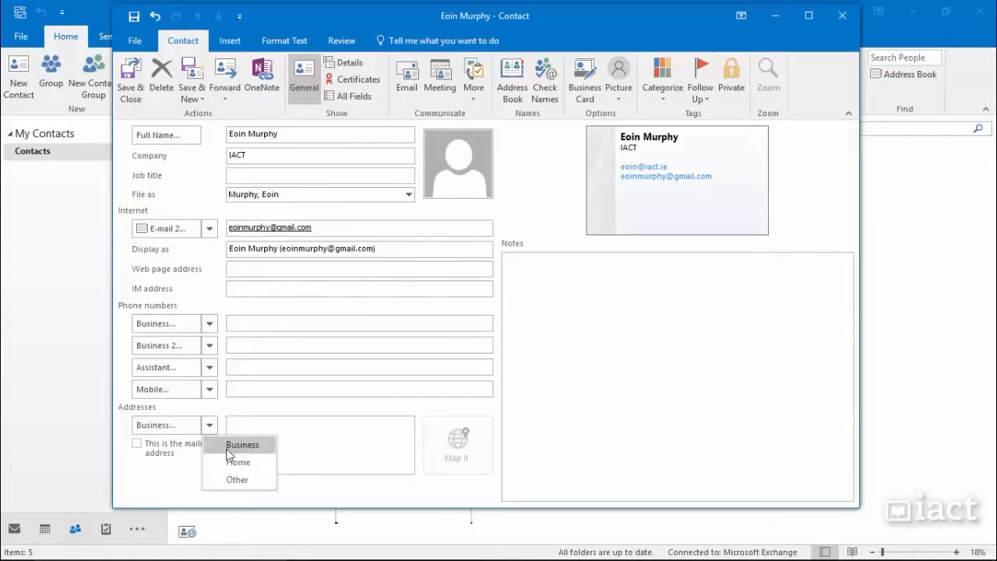
left_click(242, 425)
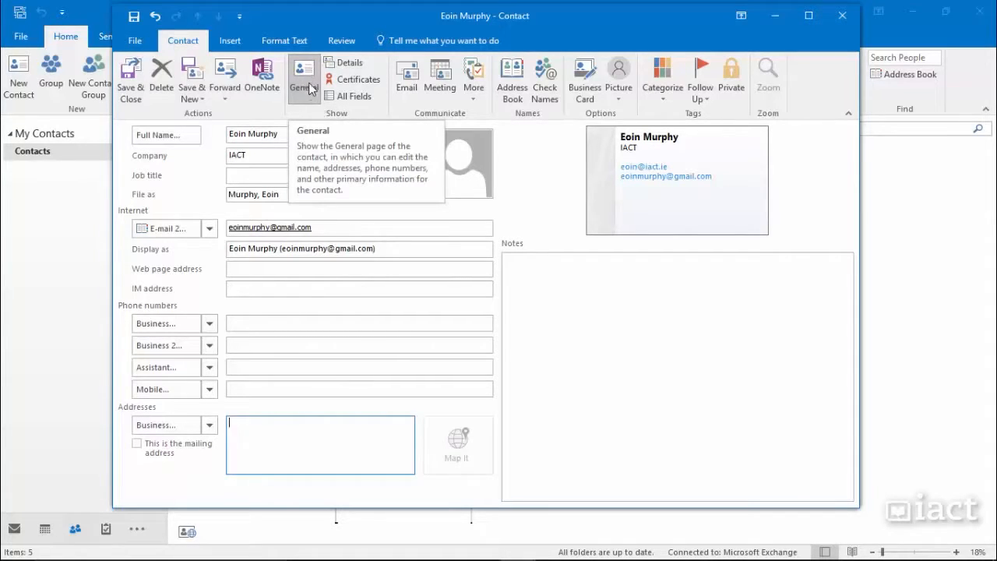
Step: Review the Details page, then save the contact and select its new card in Contacts
left_click(331, 64)
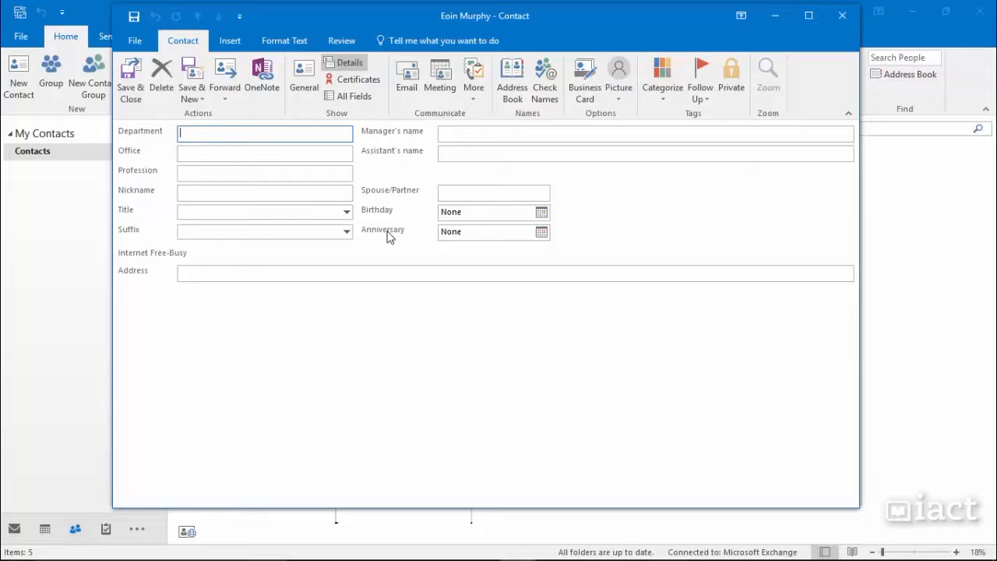
left_click(305, 76)
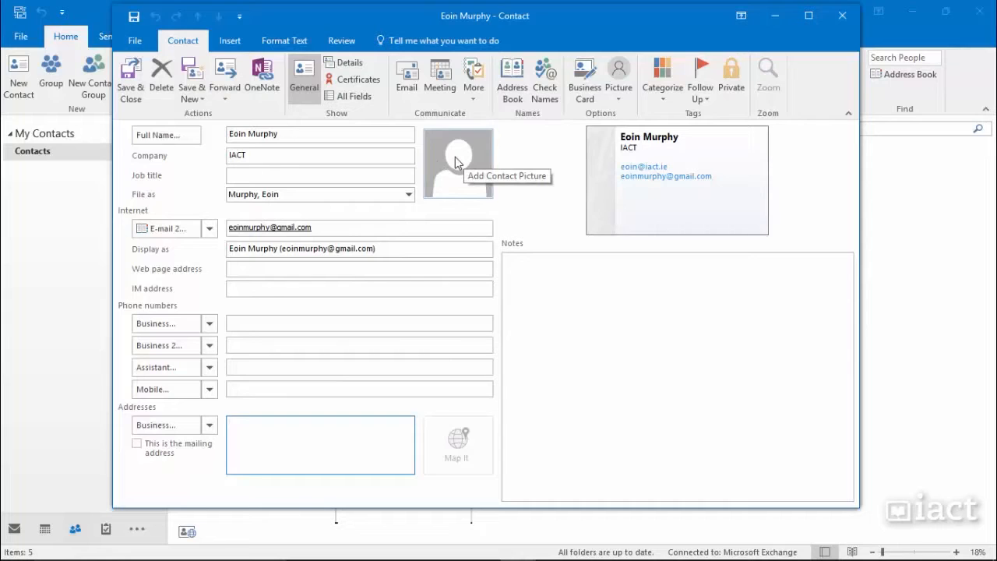
left_click(131, 91)
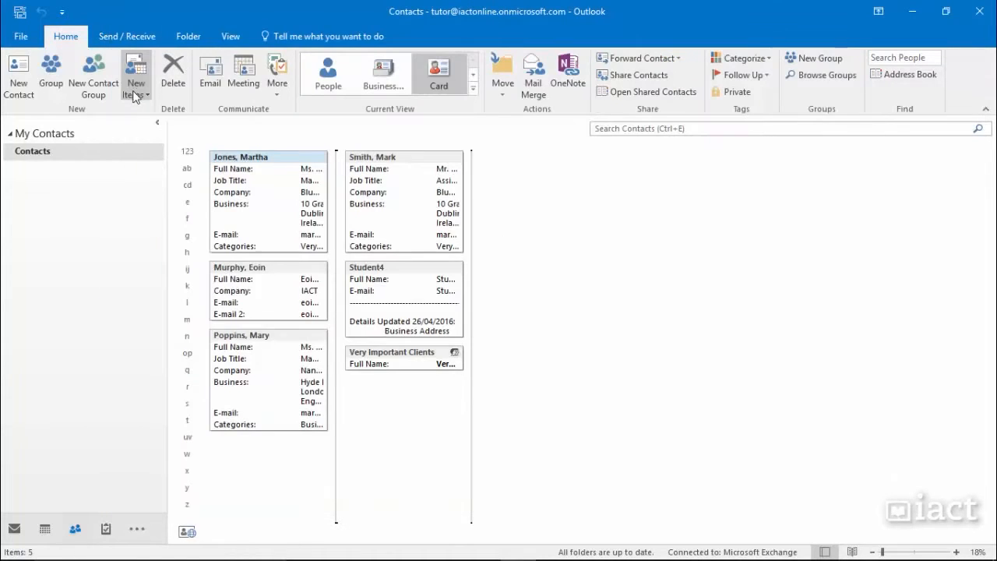
left_click(239, 269)
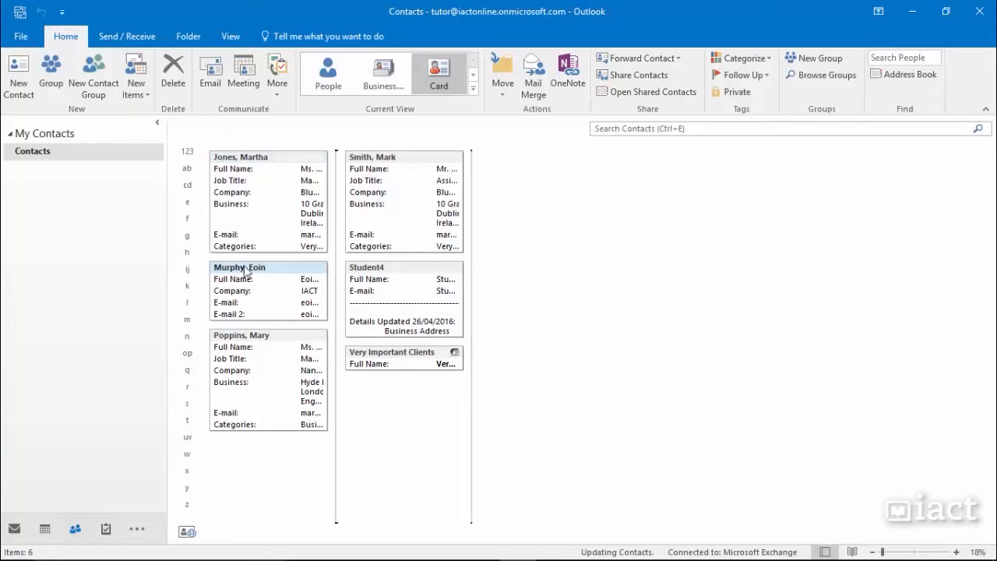